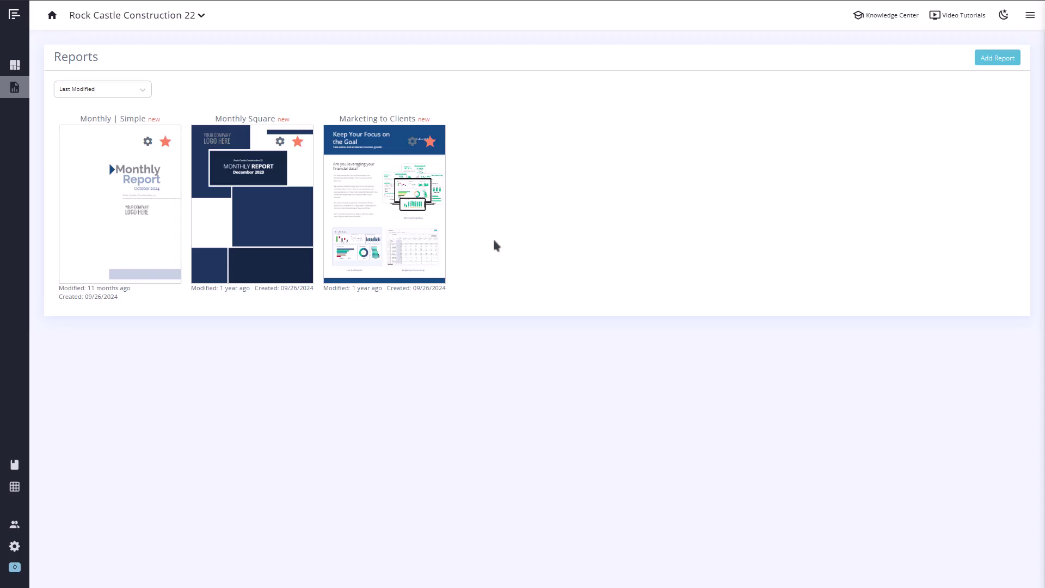
# - Enable the custom chart of account structure for Rock Castle Construction 22 and launch its Chart of Accounts Mapping Tool
pyautogui.click(14, 546)
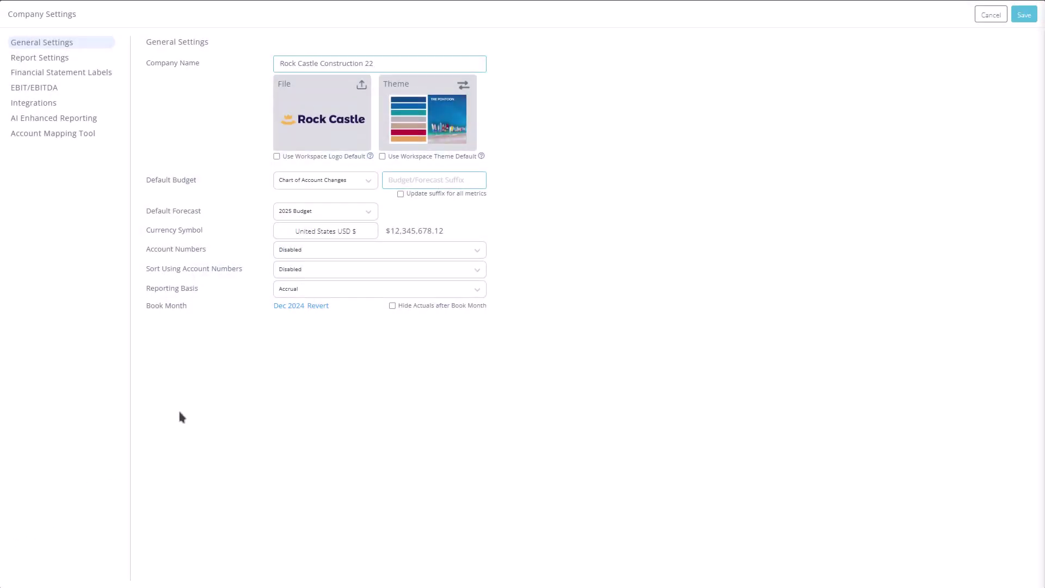
pyautogui.click(75, 136)
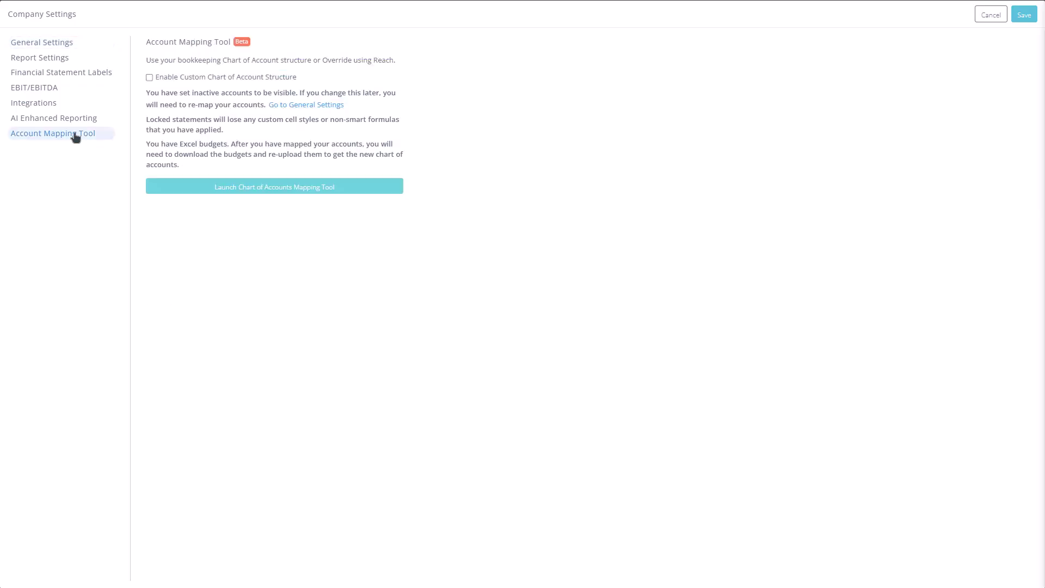
pyautogui.click(149, 78)
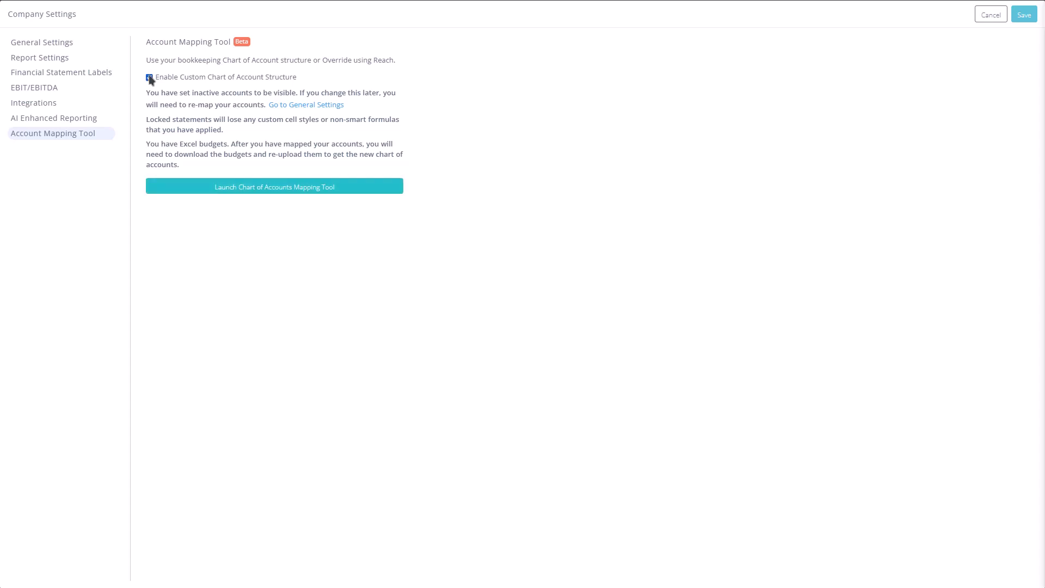
pyautogui.click(248, 187)
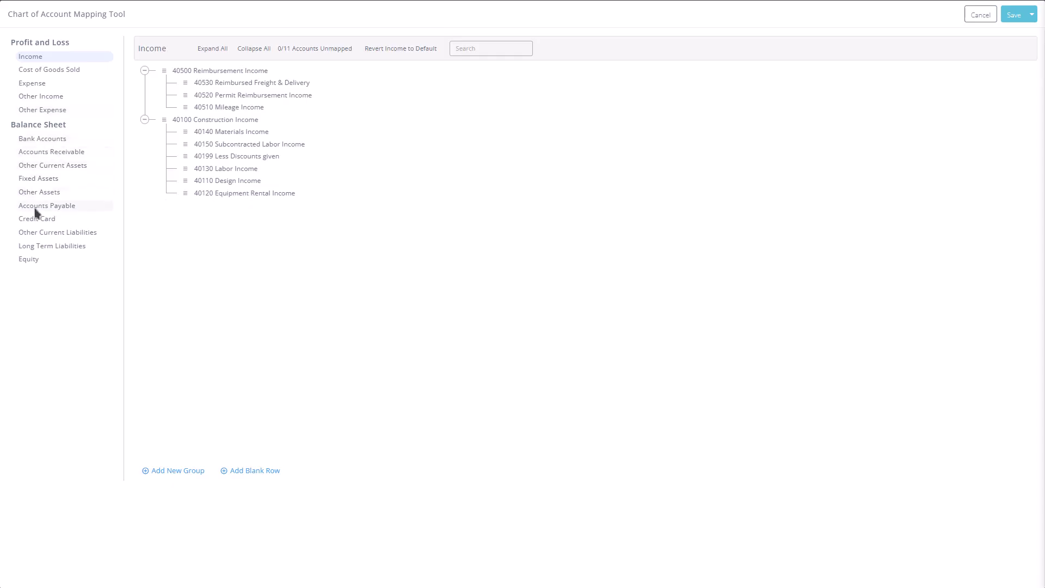
# - In the Income section, nest 40530 Reimbursed Freight & Delivery and 40510 Mileage Income under 40520 Permit Reimbursement Income
pyautogui.click(37, 192)
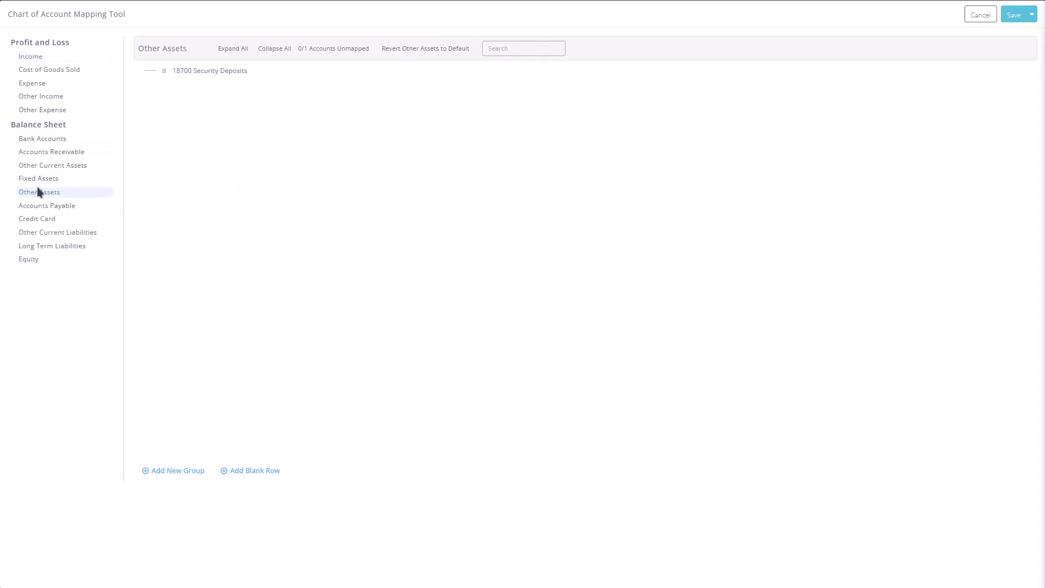
pyautogui.click(32, 71)
pyautogui.click(31, 58)
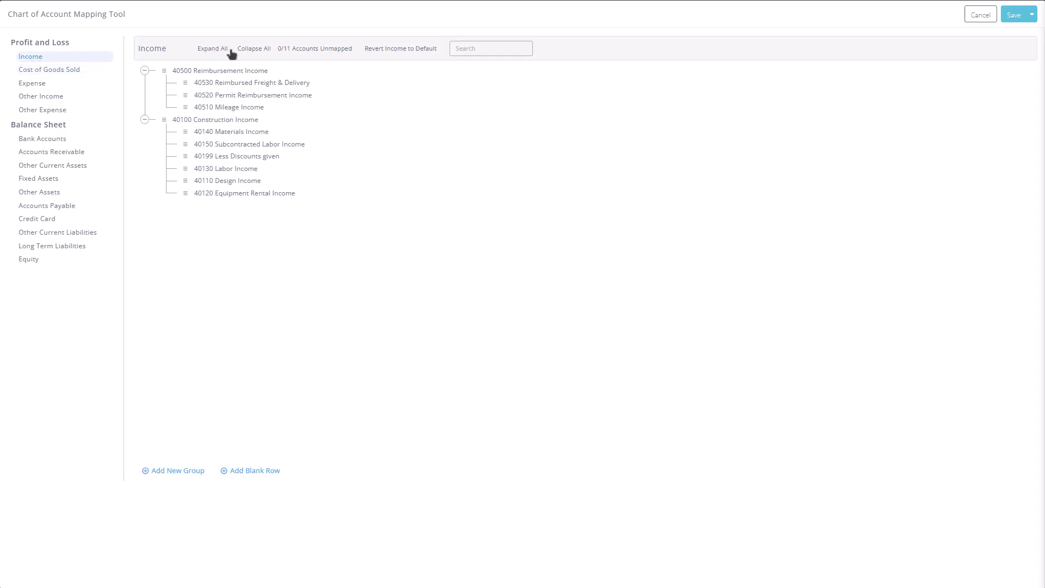
pyautogui.moveTo(278, 48); pyautogui.dragTo(350, 58)
pyautogui.click(362, 66)
pyautogui.moveTo(185, 82); pyautogui.dragTo(216, 107)
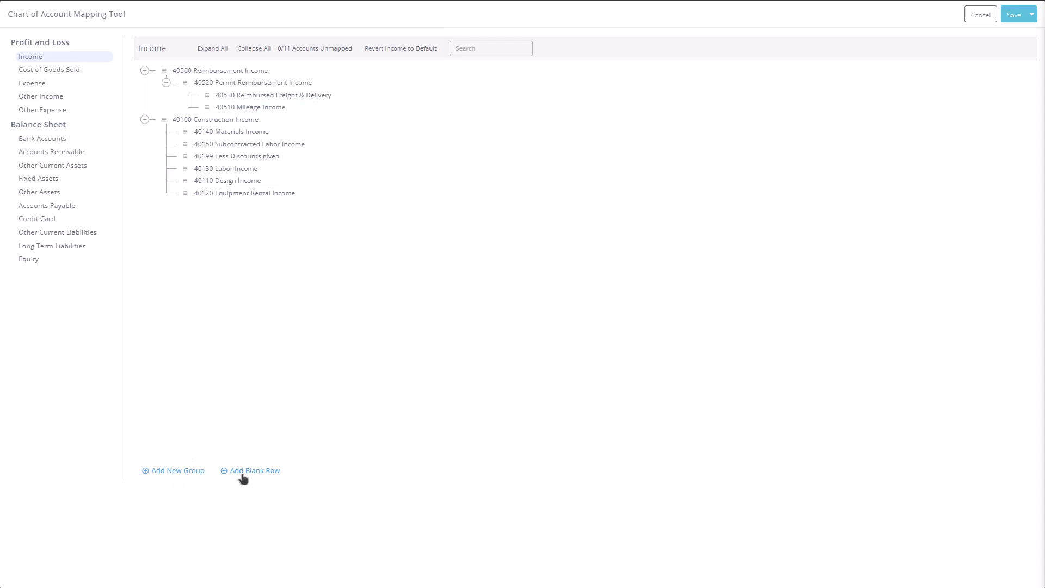
# - Add an Income group named New Account Group and move 40100 Construction Income with its subaccounts into it
pyautogui.click(178, 472)
pyautogui.click(478, 122)
pyautogui.write('New aAccount Group')
pyautogui.click(635, 122)
pyautogui.moveTo(164, 204); pyautogui.dragTo(177, 132)
# - Add a blank row between 40199 Less Discounts given and 40130 Labor Income, and save the account mapping
pyautogui.click(248, 472)
pyautogui.click(636, 111)
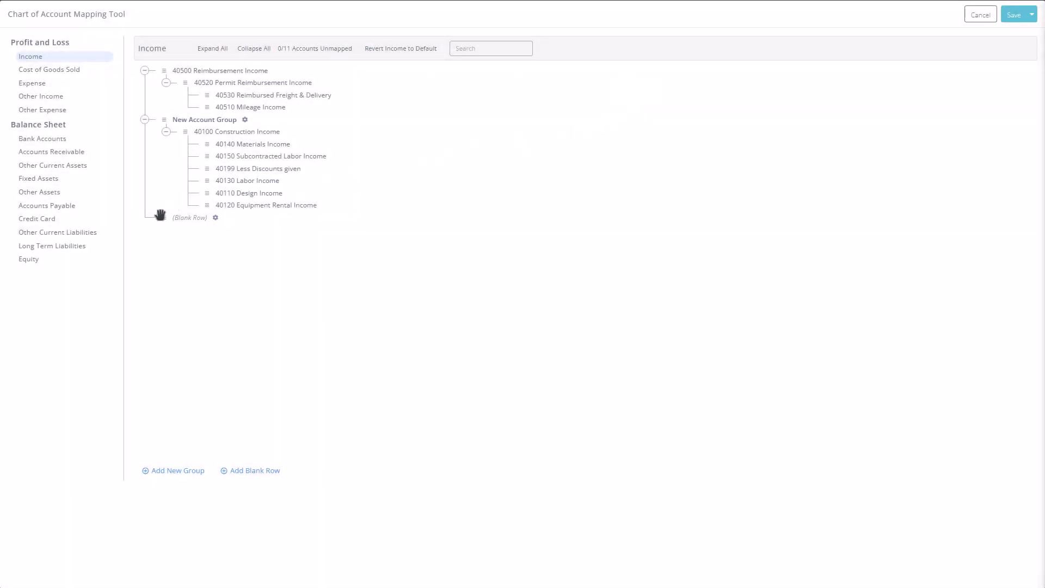
pyautogui.moveTo(164, 217); pyautogui.dragTo(204, 180)
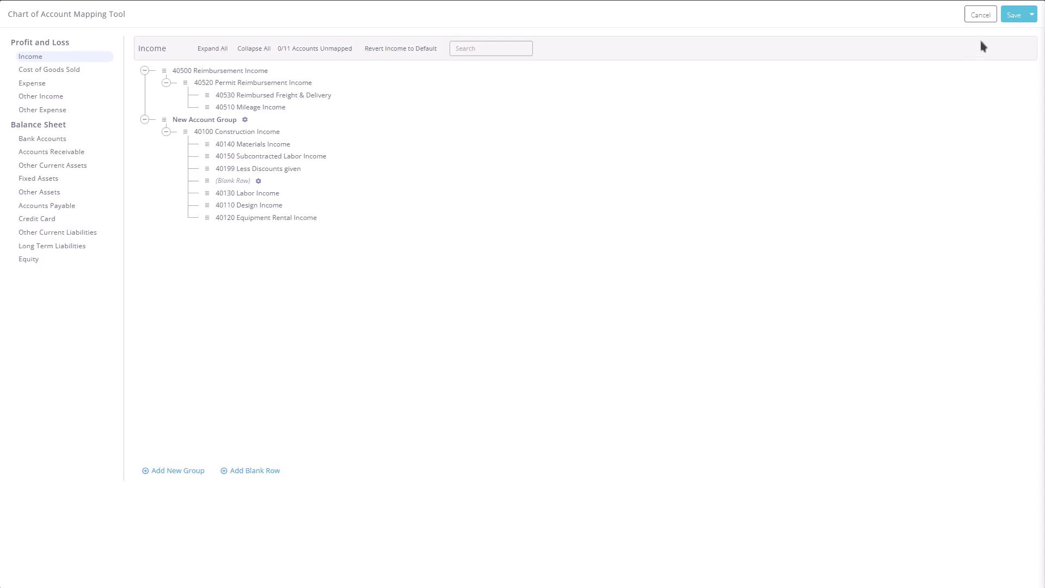
pyautogui.click(1010, 15)
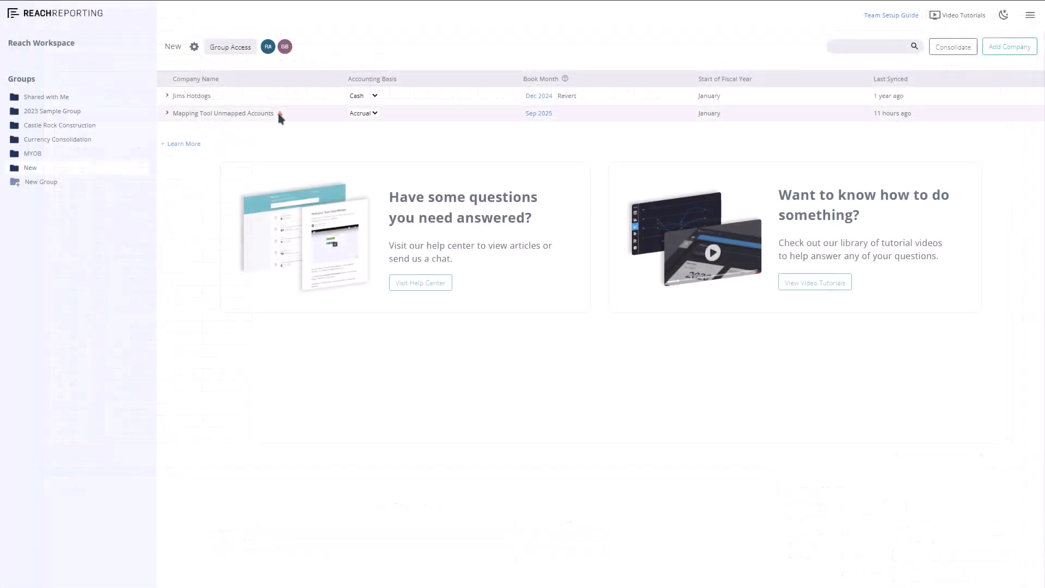
# - Open the Chart of Accounts Mapping Tool for the company Mapping Tool Unmapped Accounts from its company settings
pyautogui.moveTo(279, 118)
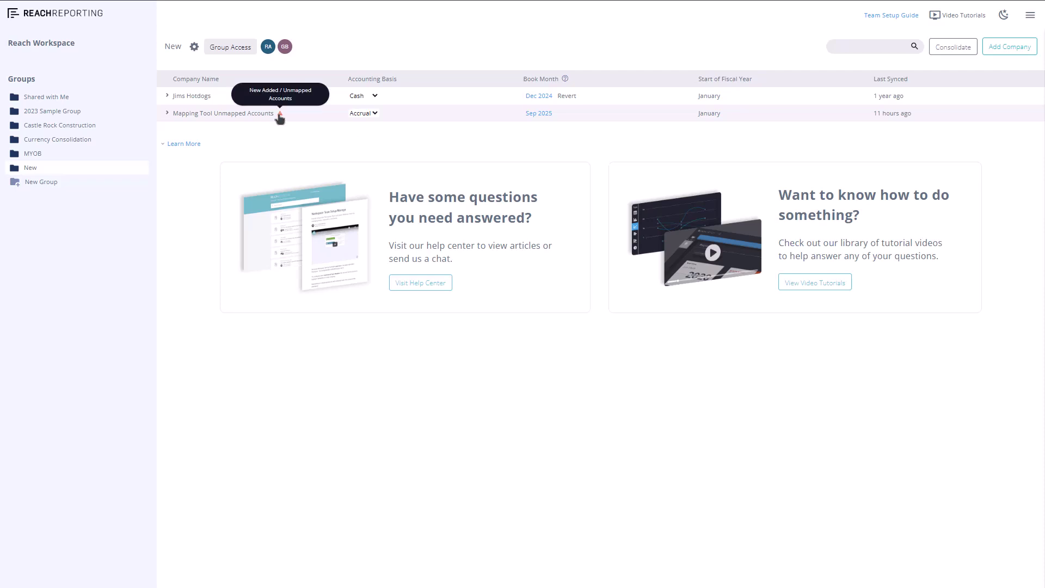
pyautogui.click(279, 118)
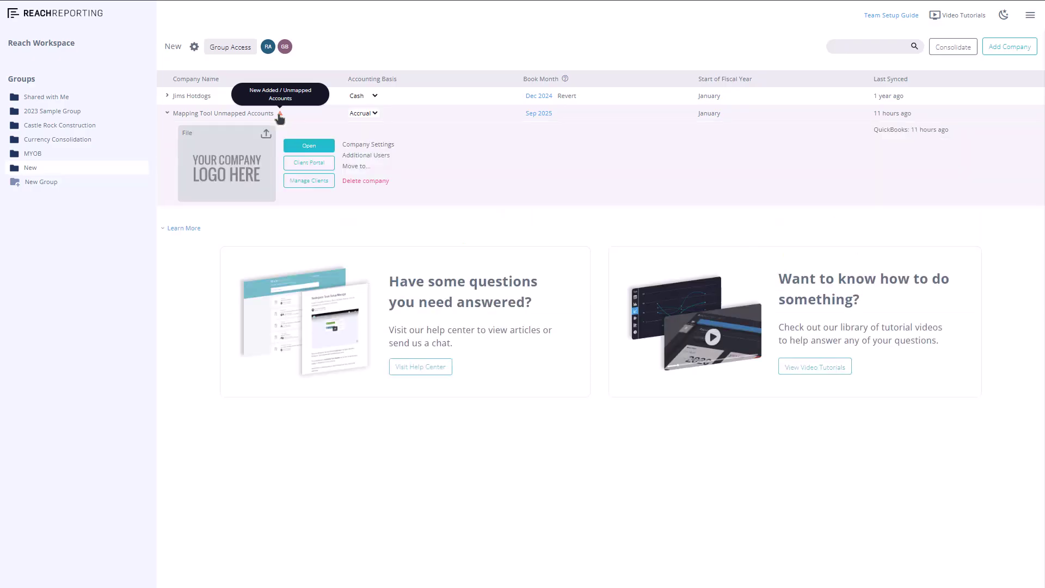
pyautogui.click(372, 146)
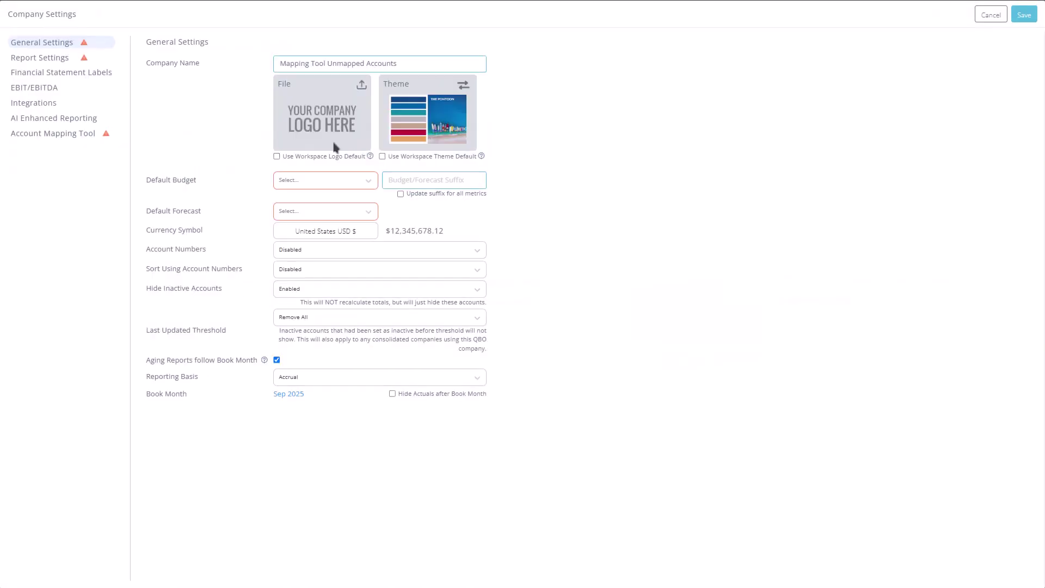
pyautogui.click(88, 137)
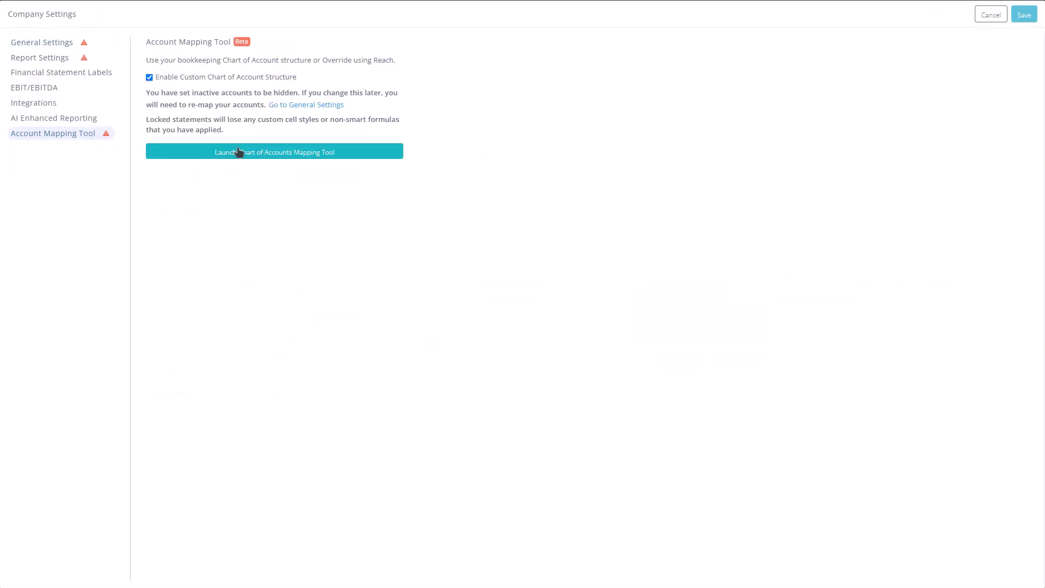
pyautogui.click(239, 152)
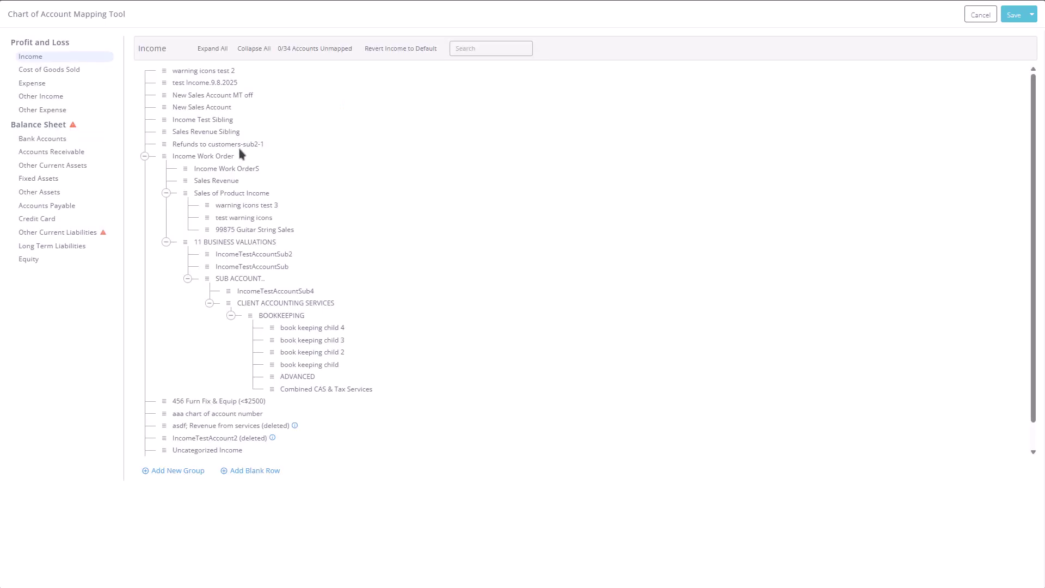
# - Remove the non-existing Short-term Loan account from the Other Current Liabilities section
pyautogui.click(91, 234)
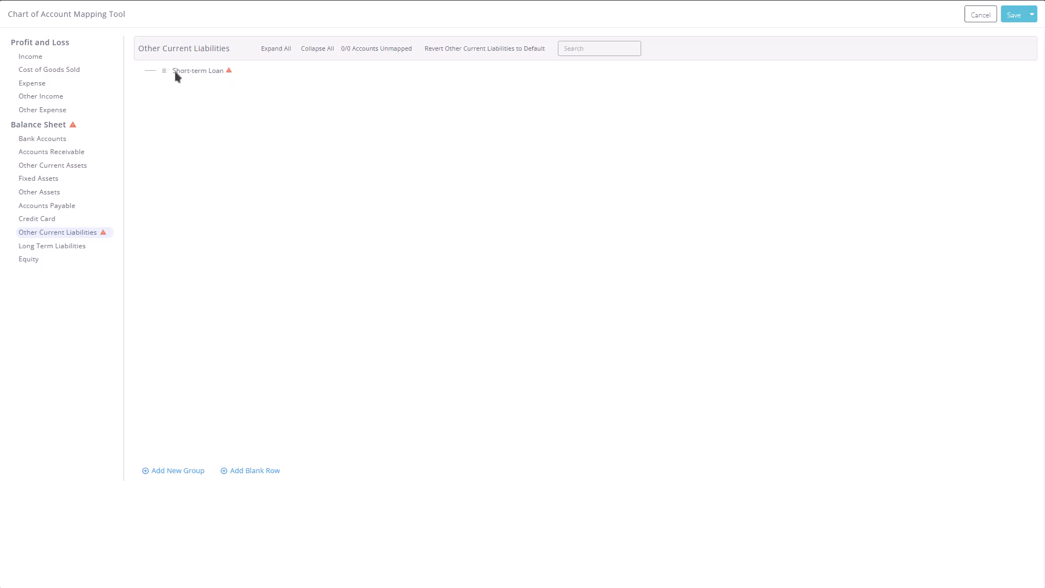
pyautogui.click(230, 71)
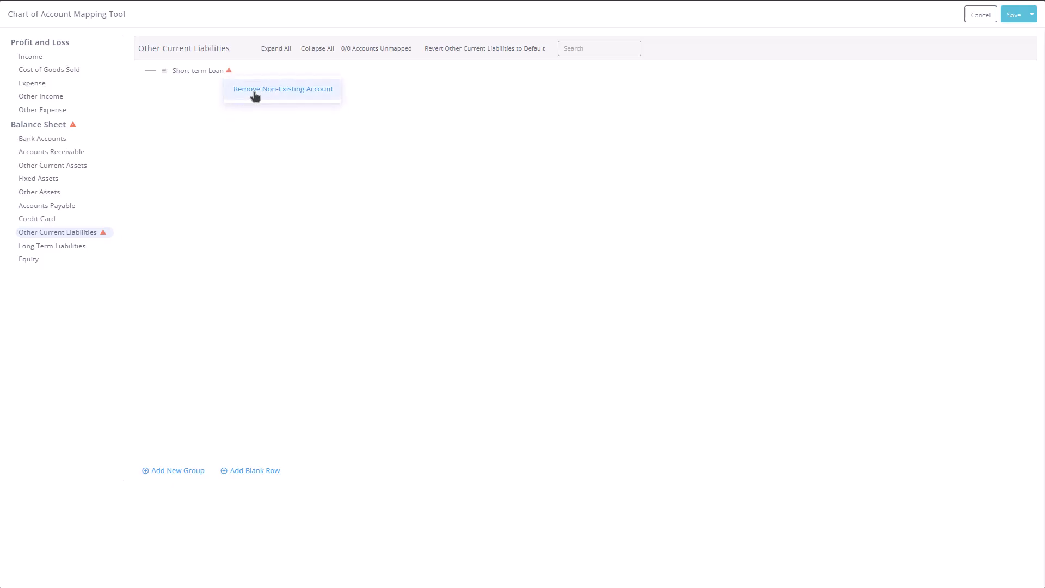
pyautogui.click(256, 93)
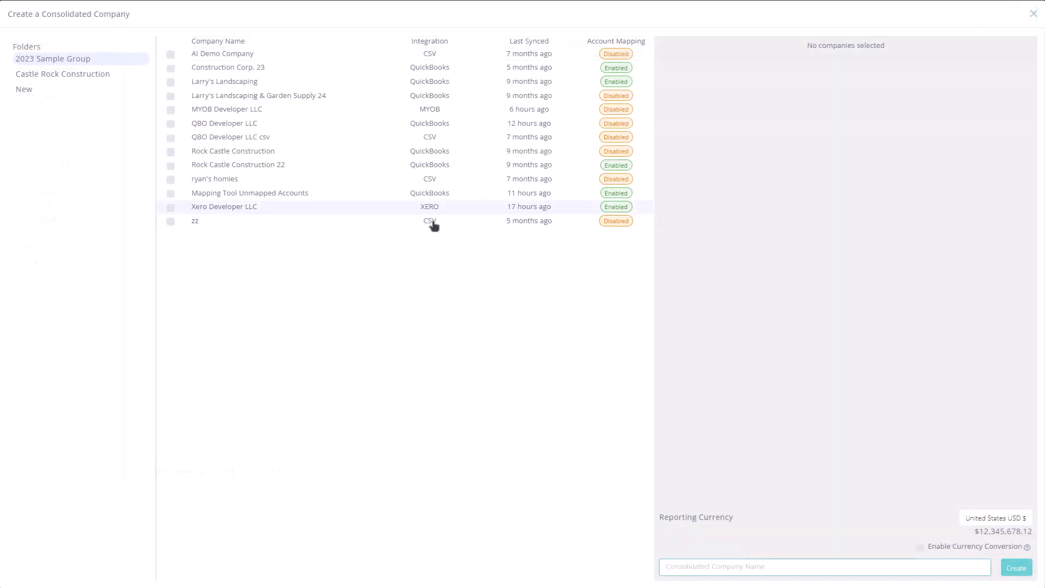
# - Select Mapping Tool Unmapped Accounts, Rock Castle Construction 22 and Rock Castle Construction for a consolidated company and review the account mapping requirement
pyautogui.click(264, 193)
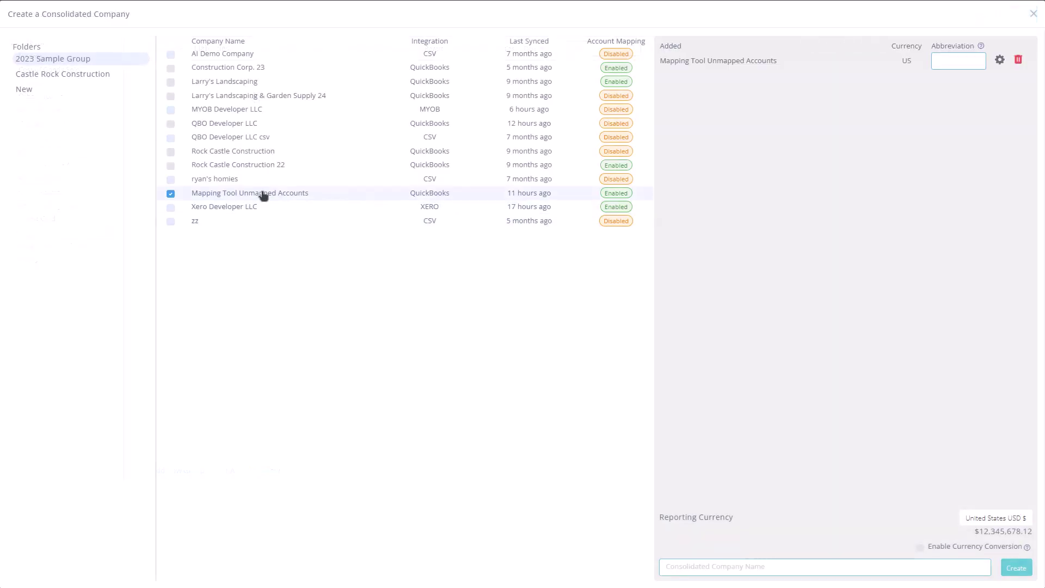
pyautogui.click(243, 165)
pyautogui.click(240, 153)
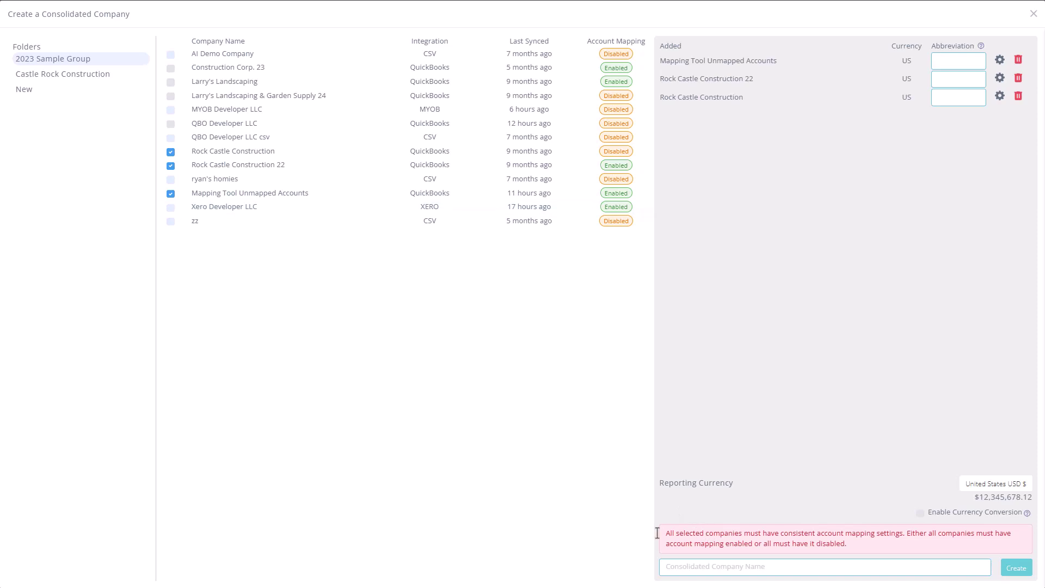
pyautogui.moveTo(655, 528); pyautogui.dragTo(838, 548)
pyautogui.click(839, 492)
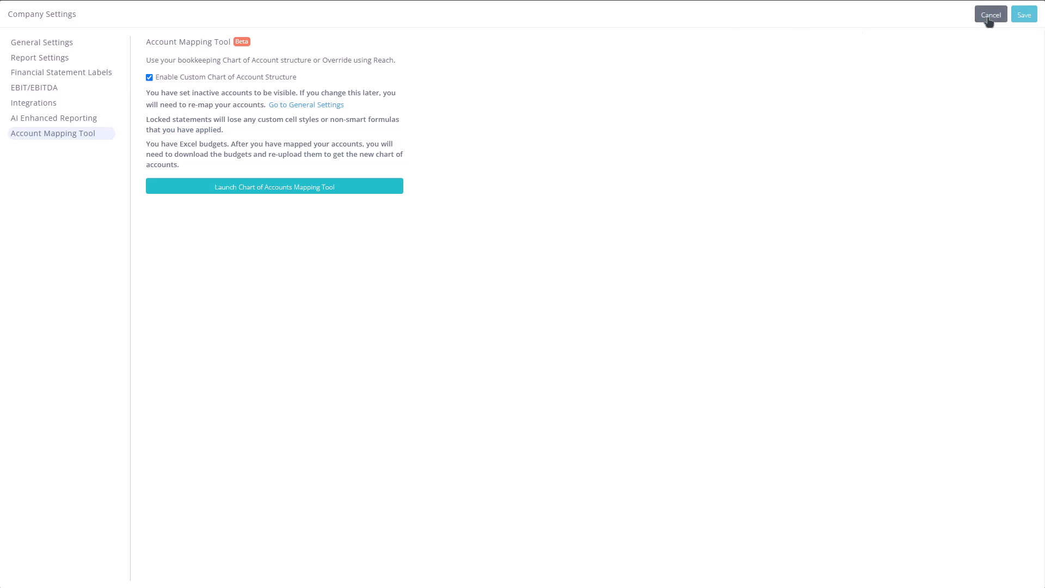
# - Leave the company settings without saving and start resetting the 2025 Budget's Profit and Loss from its missing accounts warning
pyautogui.click(991, 16)
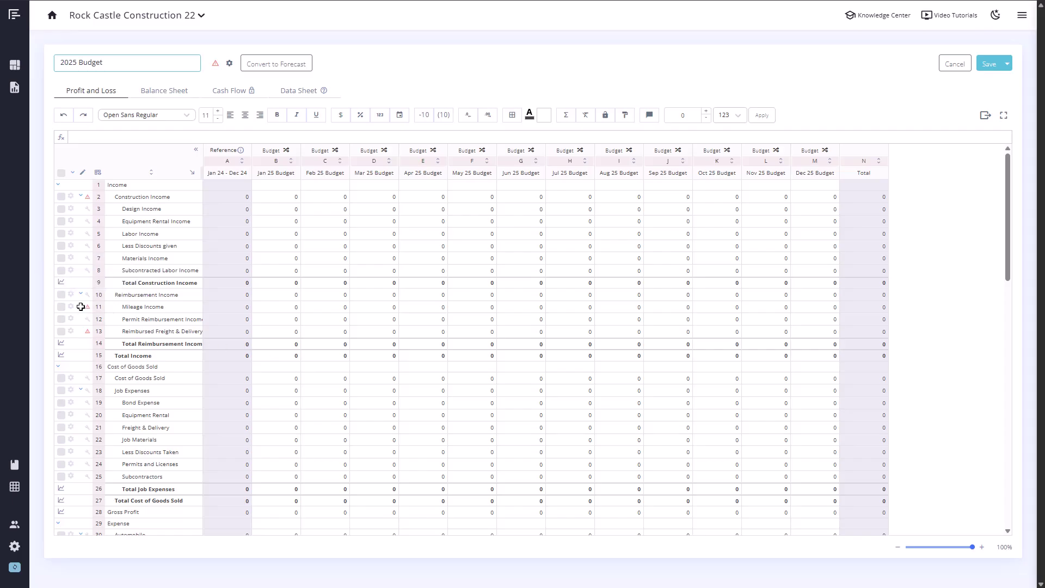
pyautogui.click(215, 65)
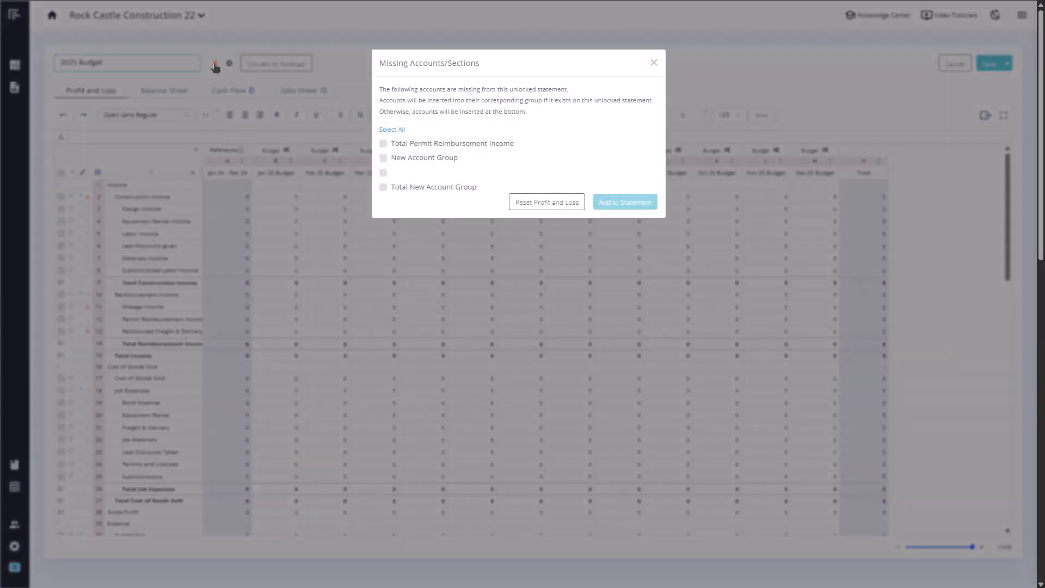
pyautogui.click(559, 209)
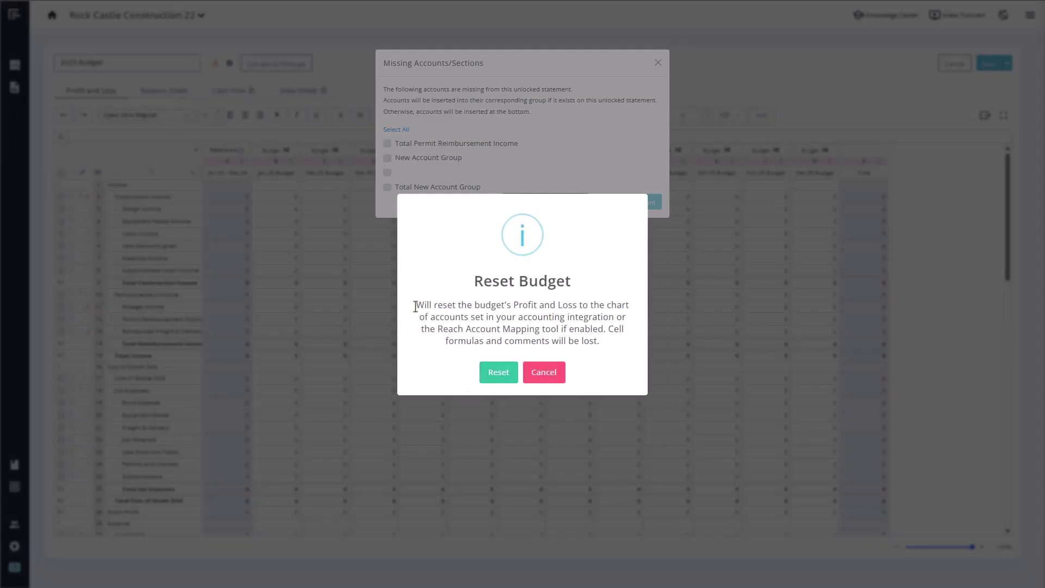
pyautogui.moveTo(416, 307); pyautogui.dragTo(588, 335)
pyautogui.click(604, 345)
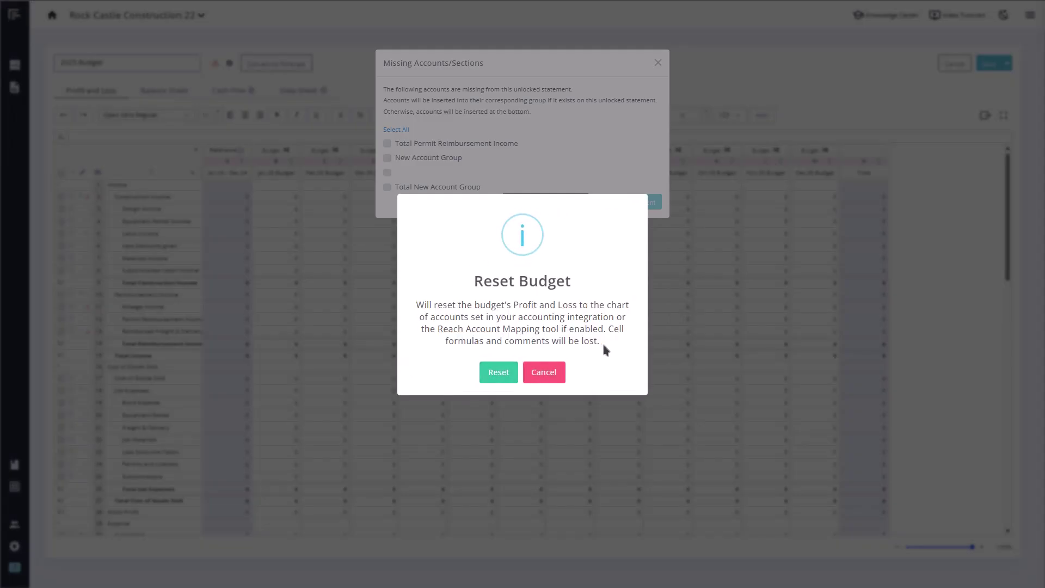